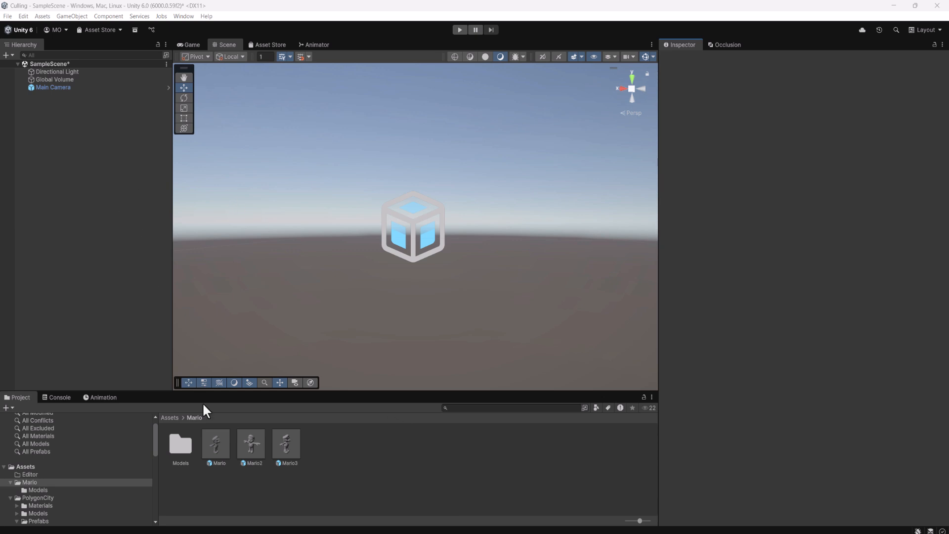
# Inspect the Mario, Mario2 and Mario3 prefab assets in the Mario folder.
pyautogui.click(225, 446)
pyautogui.click(254, 447)
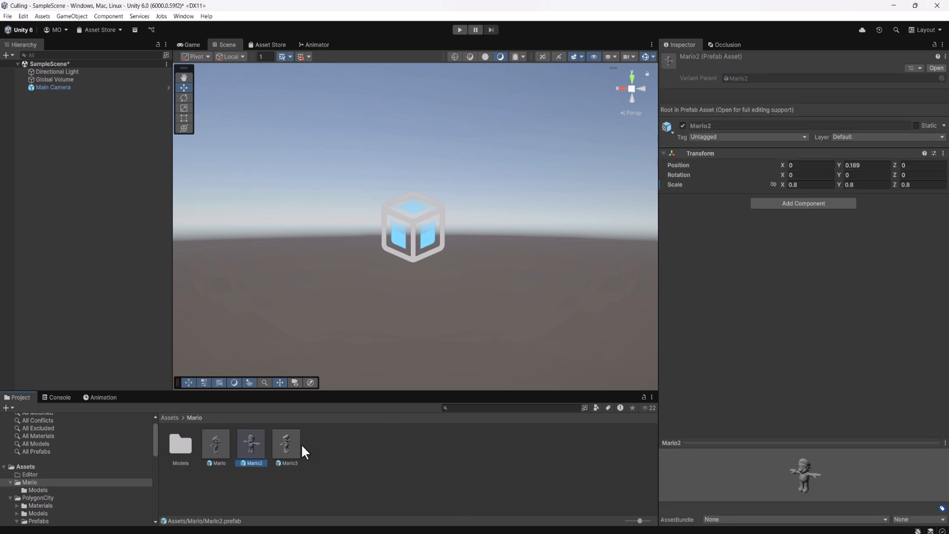
pyautogui.click(295, 446)
pyautogui.click(223, 453)
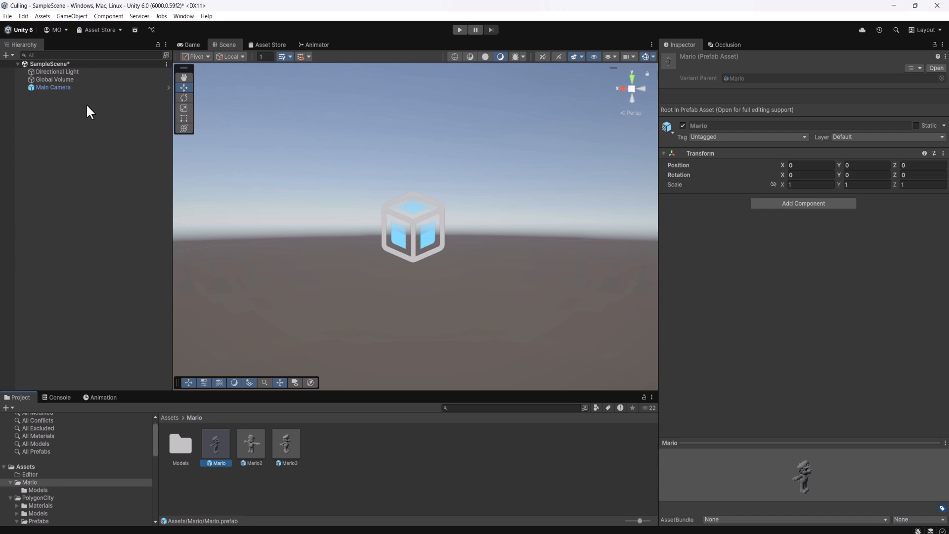
# Create an empty game object in the scene and rename it Mario.
pyautogui.rightClick(45, 113)
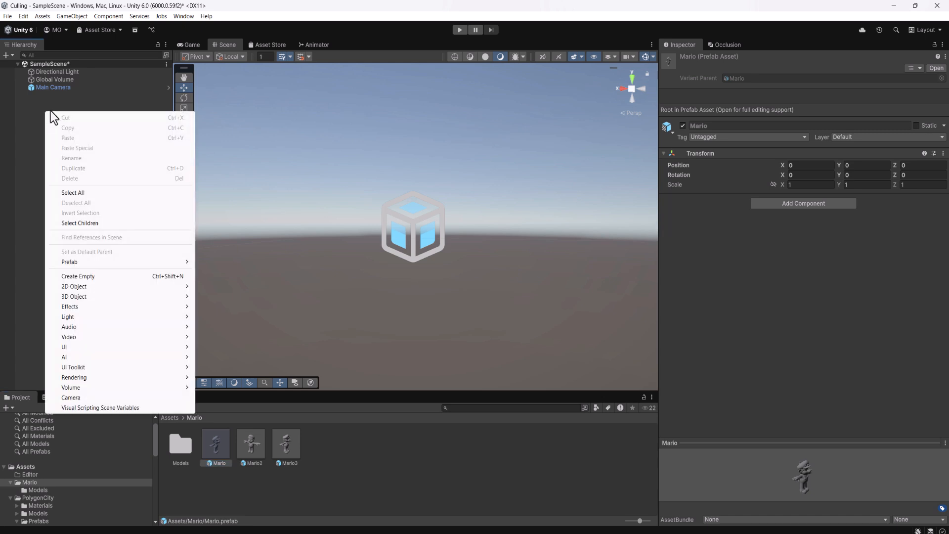
pyautogui.click(109, 277)
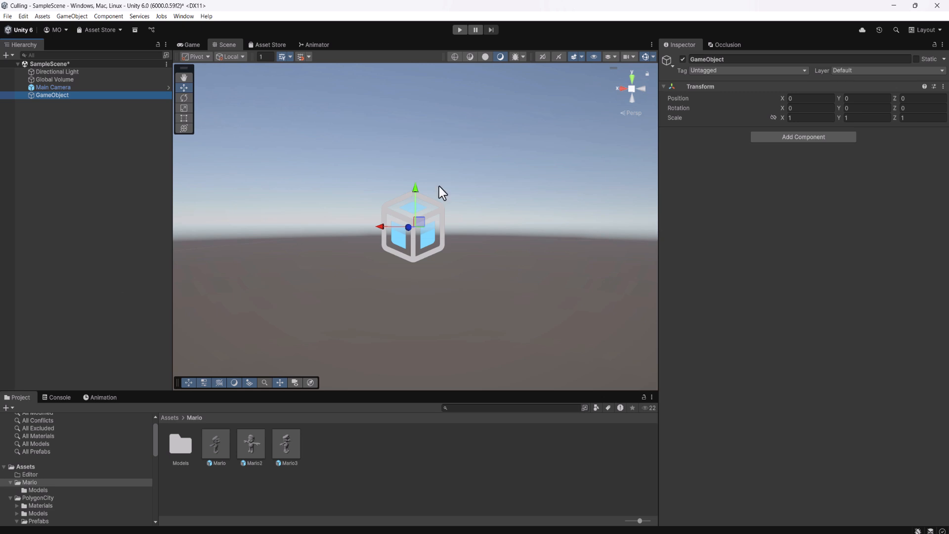
pyautogui.click(747, 60)
pyautogui.write('Mario')
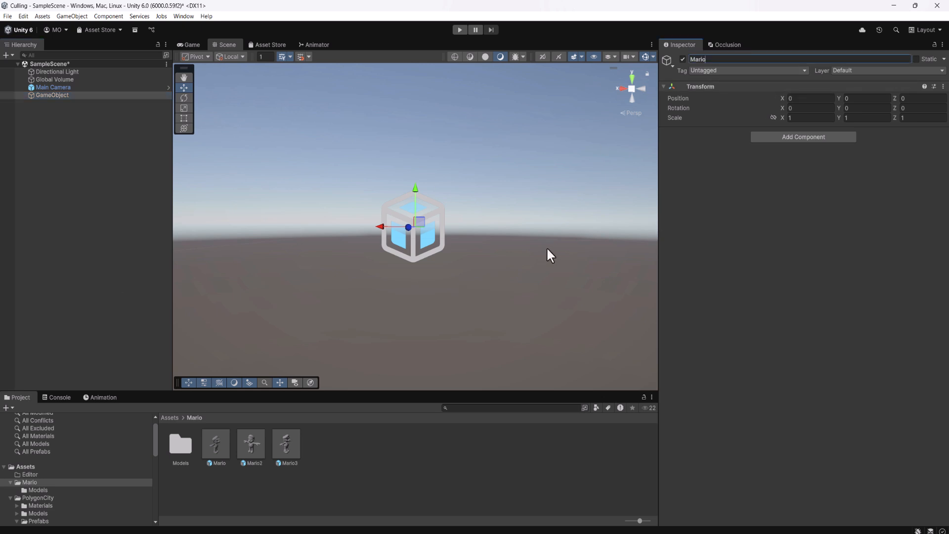
pyautogui.press('Return')
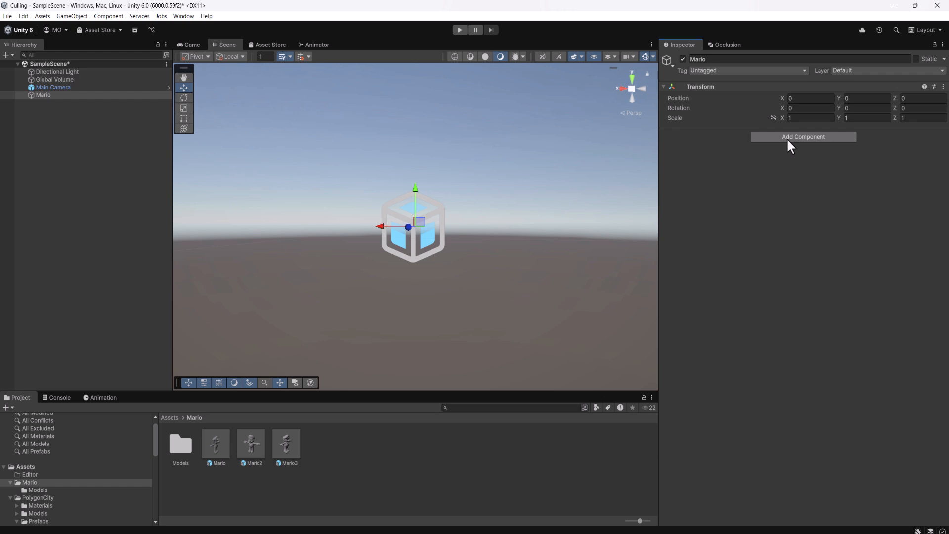
# Add an LOD Group component to the new Mario object.
pyautogui.click(788, 139)
pyautogui.write('LOD')
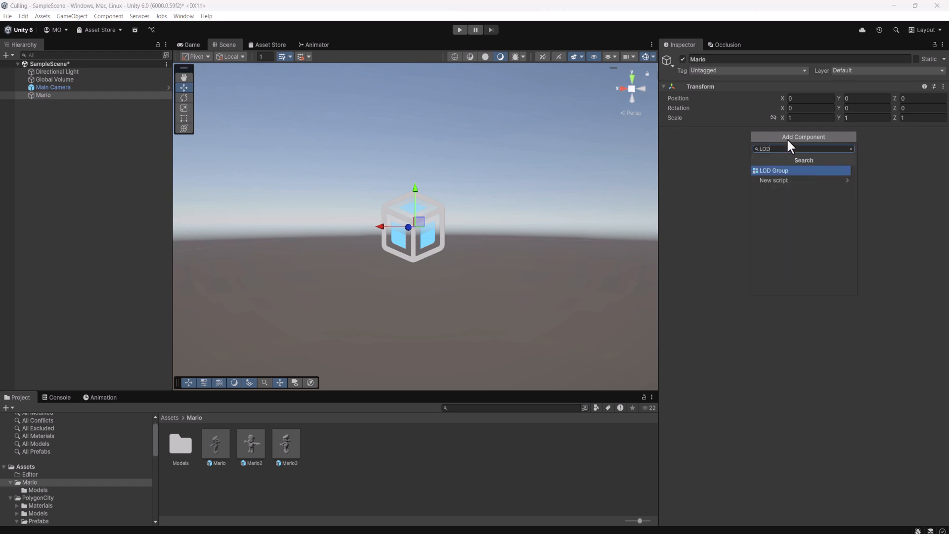
pyautogui.click(785, 175)
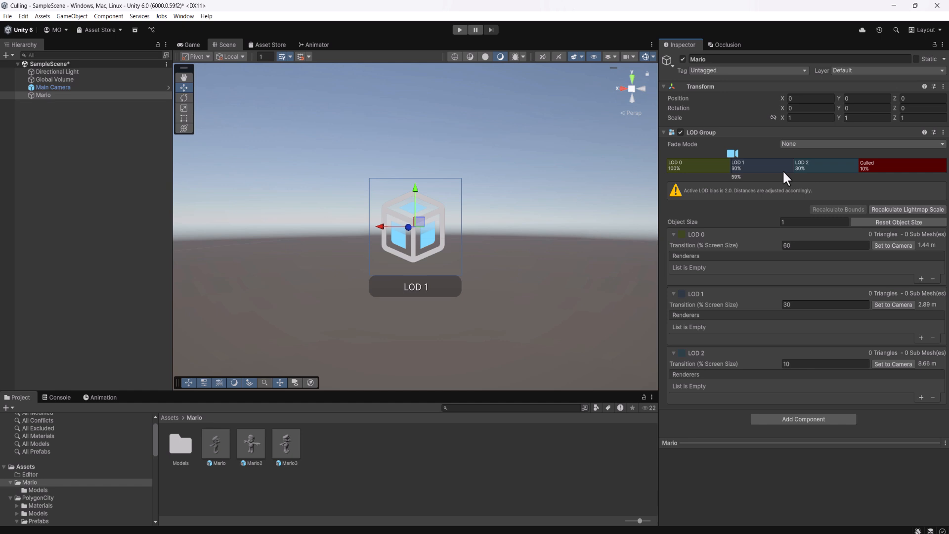
# Place the Mario, Mario2 and Mario3 prefabs as children of the Mario parent object.
pyautogui.moveTo(65, 94); pyautogui.dragTo(83, 95)
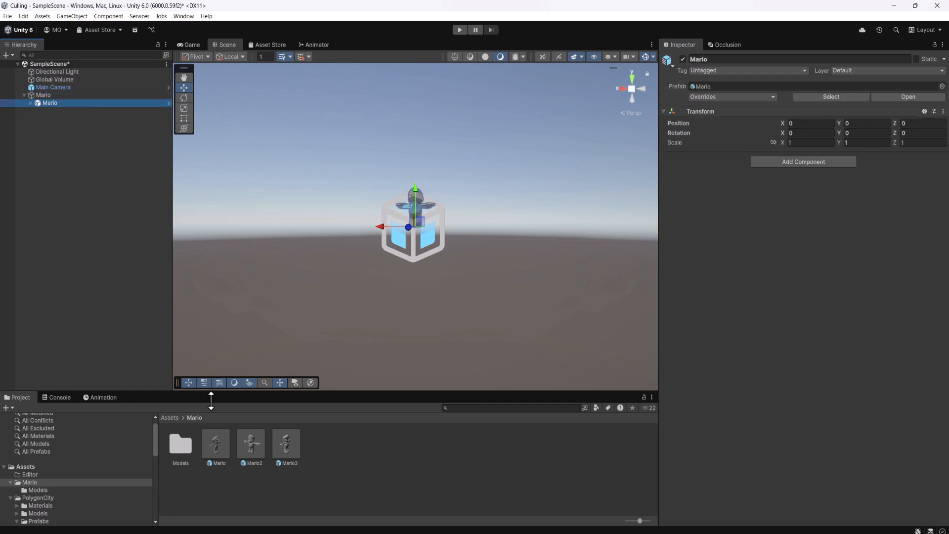
pyautogui.moveTo(249, 446); pyautogui.dragTo(50, 102)
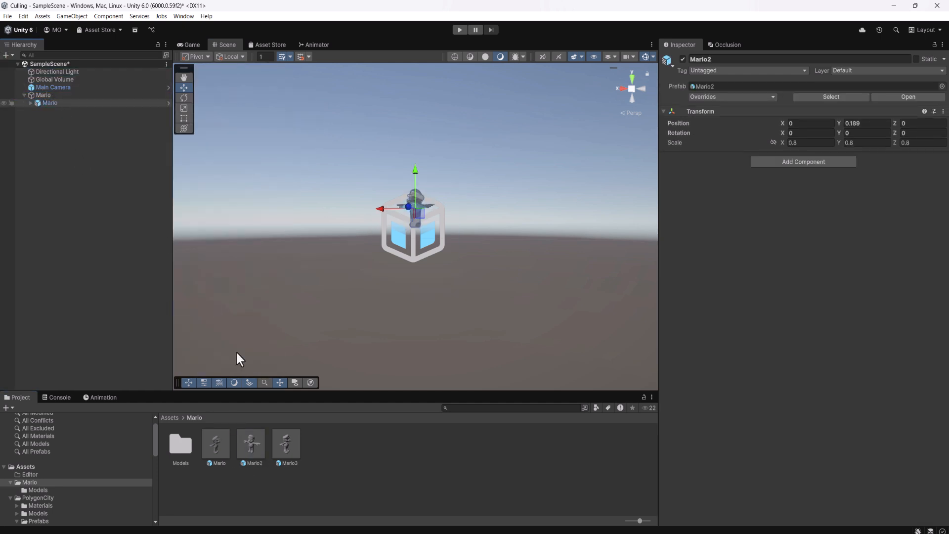
pyautogui.moveTo(291, 443); pyautogui.dragTo(62, 96)
# Assign the Mario child's skinned mesh as the only LOD 0 renderer in the parent's LOD Group.
pyautogui.click(61, 96)
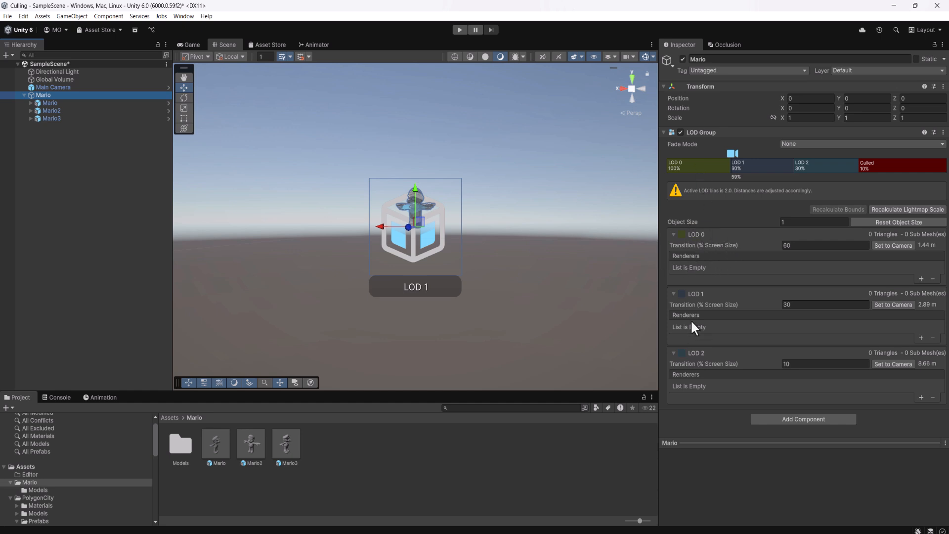
pyautogui.click(921, 279)
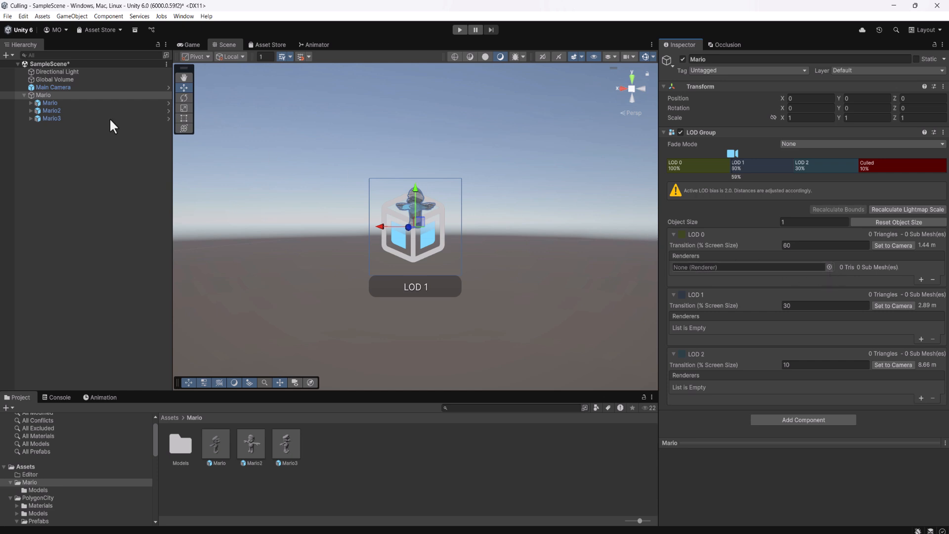
pyautogui.click(31, 102)
pyautogui.moveTo(59, 109); pyautogui.dragTo(749, 266)
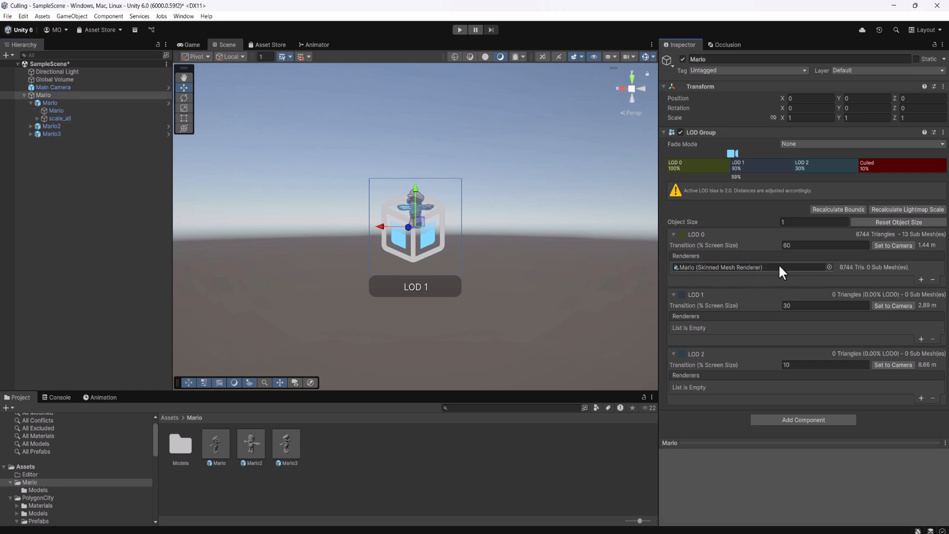
pyautogui.click(921, 279)
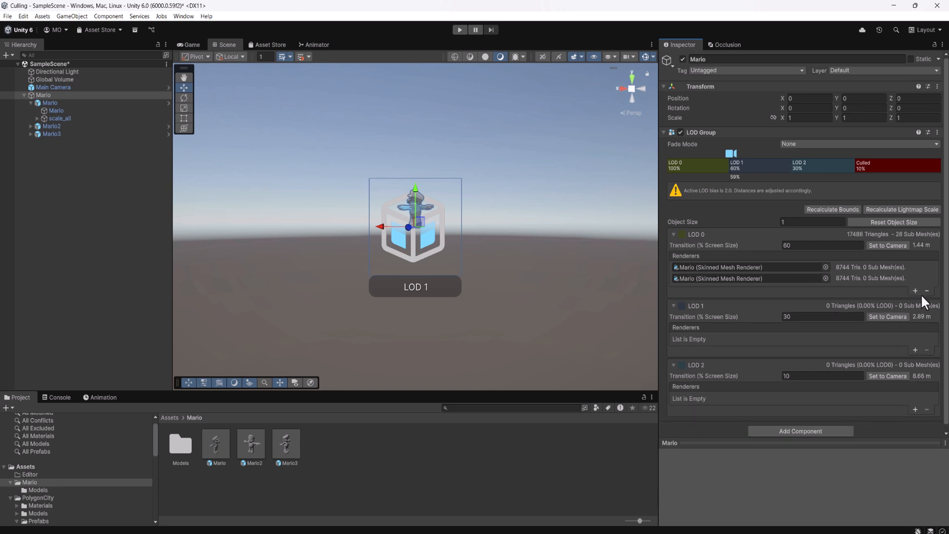
pyautogui.click(915, 291)
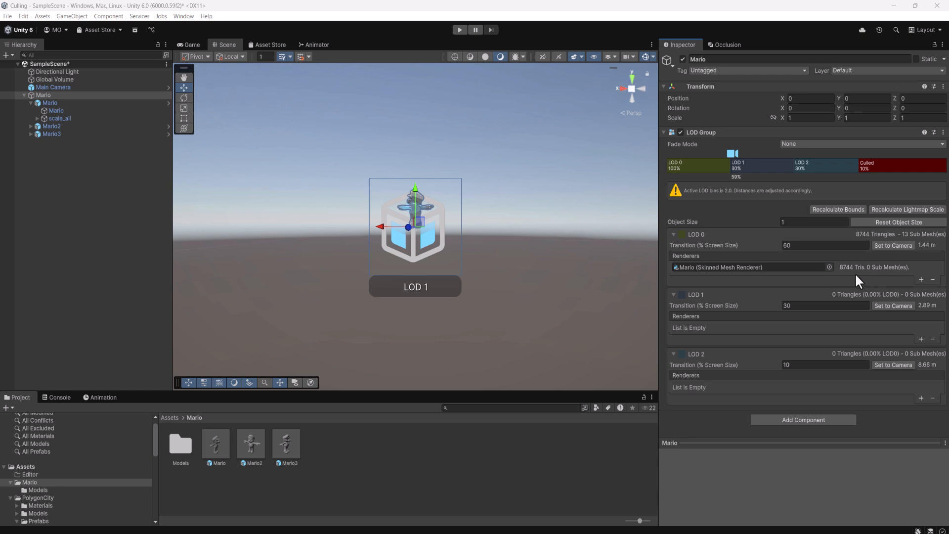
# Assign Mario2's Object_TexMap_0 mesh as the LOD 1 renderer and Mario3's default mesh as the LOD 2 renderer.
pyautogui.click(920, 339)
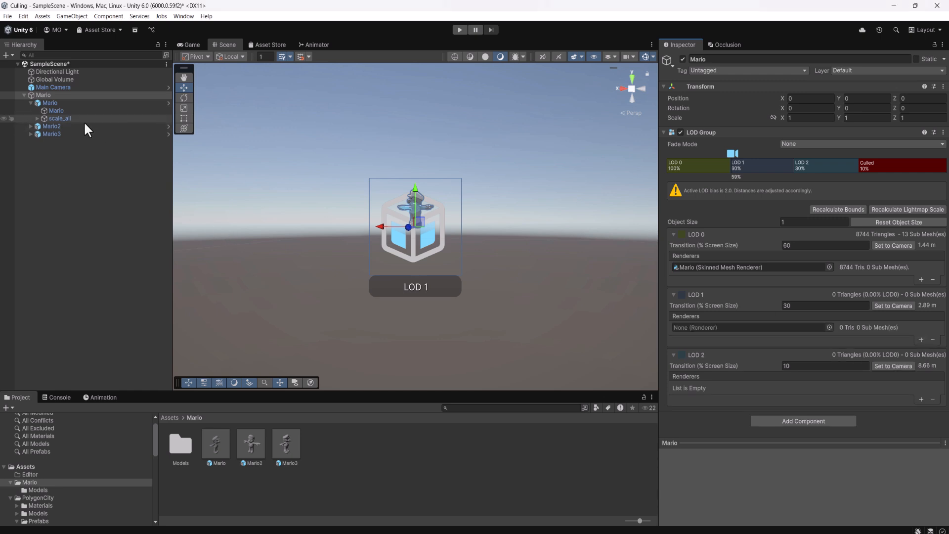
pyautogui.click(31, 126)
pyautogui.moveTo(57, 133); pyautogui.dragTo(742, 329)
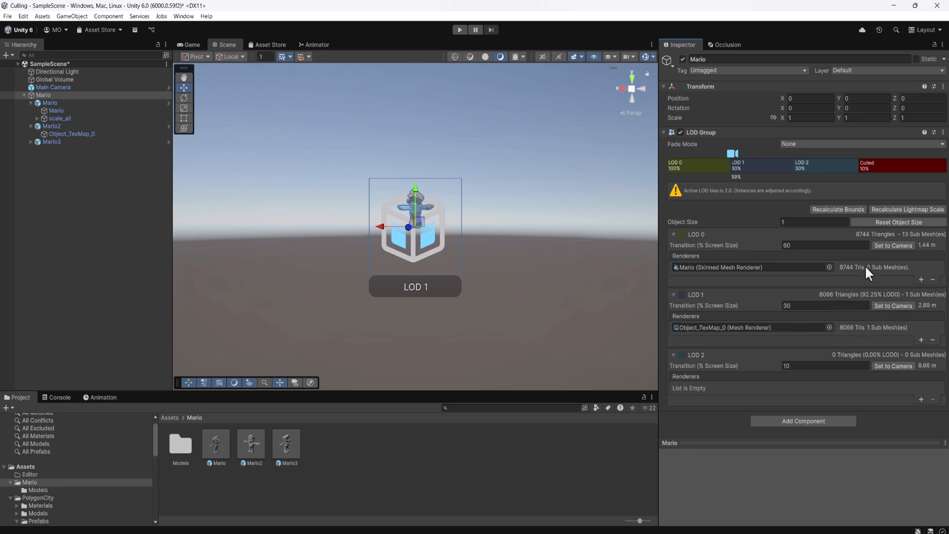
pyautogui.click(921, 399)
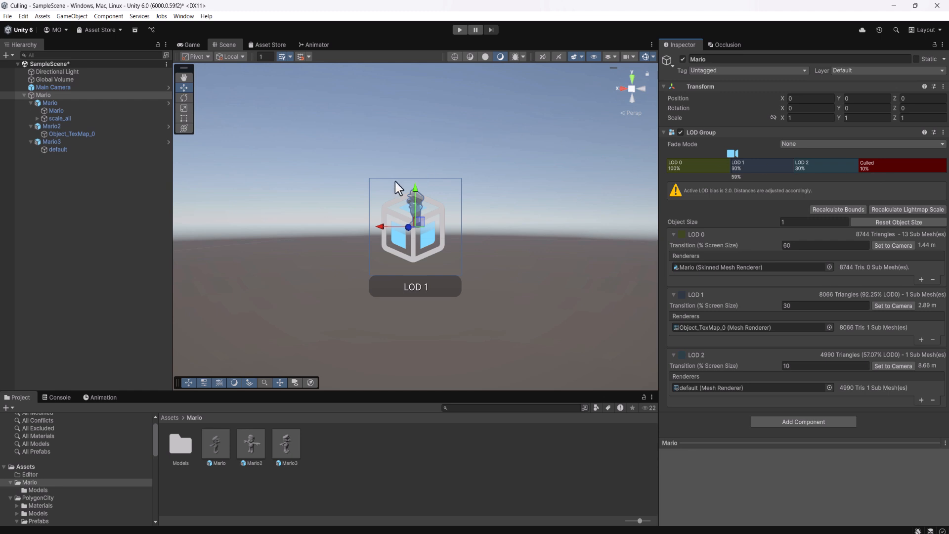
# Examine how the Mario model switches between LOD 0, LOD 1, LOD 2 and Culled as the viewing distance changes.
pyautogui.scroll(7, 396, 181)
pyautogui.moveTo(440, 154); pyautogui.dragTo(450, 186, button='middle')
pyautogui.scroll(-3, 438, 240)
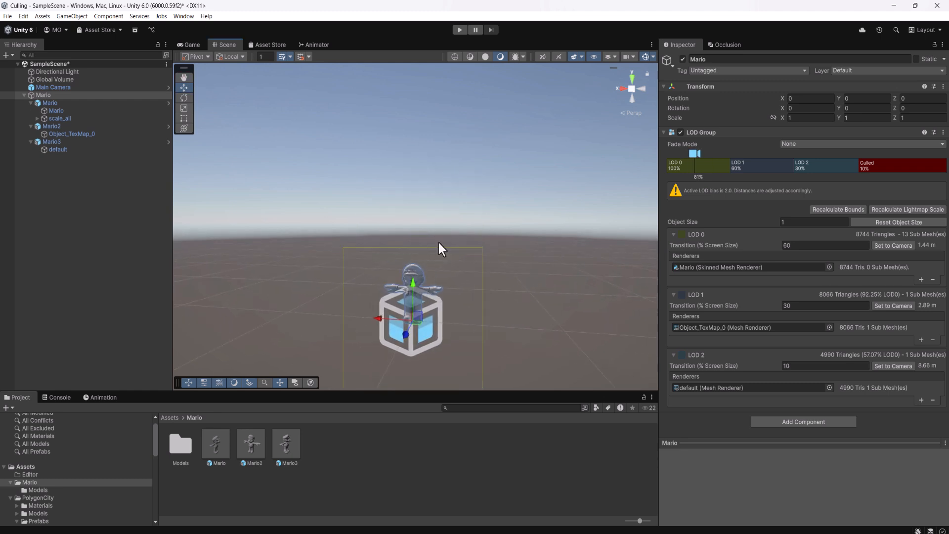
pyautogui.scroll(7, 447, 222)
pyautogui.scroll(-3, 444, 221)
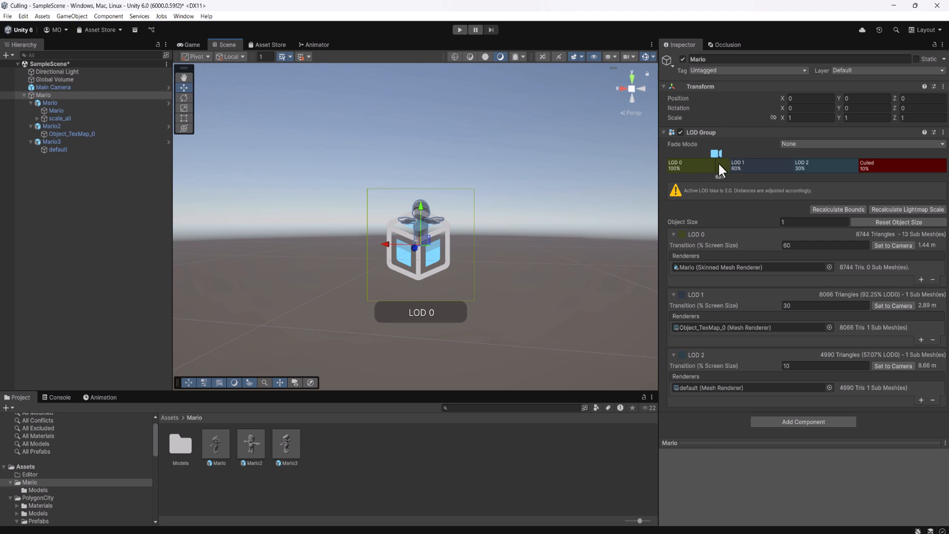
pyautogui.scroll(-4, 483, 151)
pyautogui.scroll(3, 460, 183)
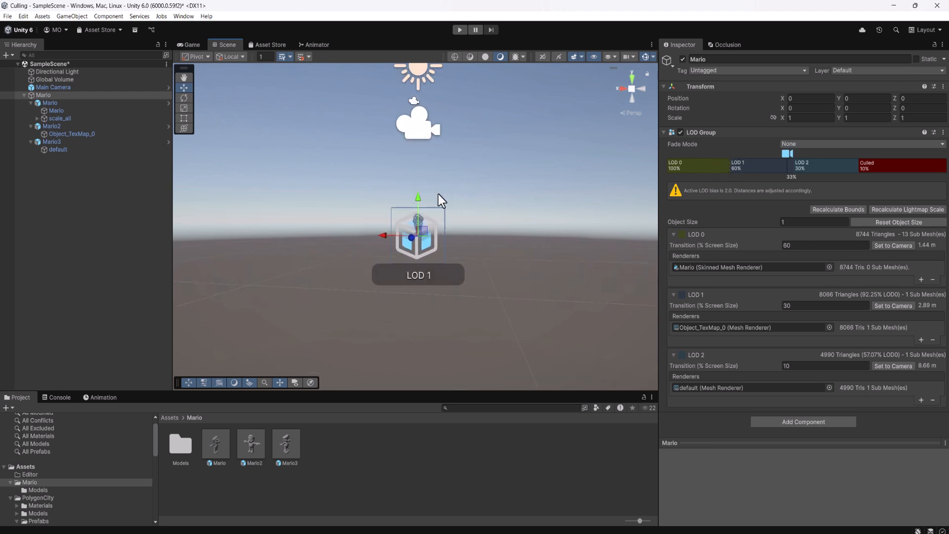
pyautogui.scroll(2, 440, 215)
pyautogui.scroll(-5, 434, 194)
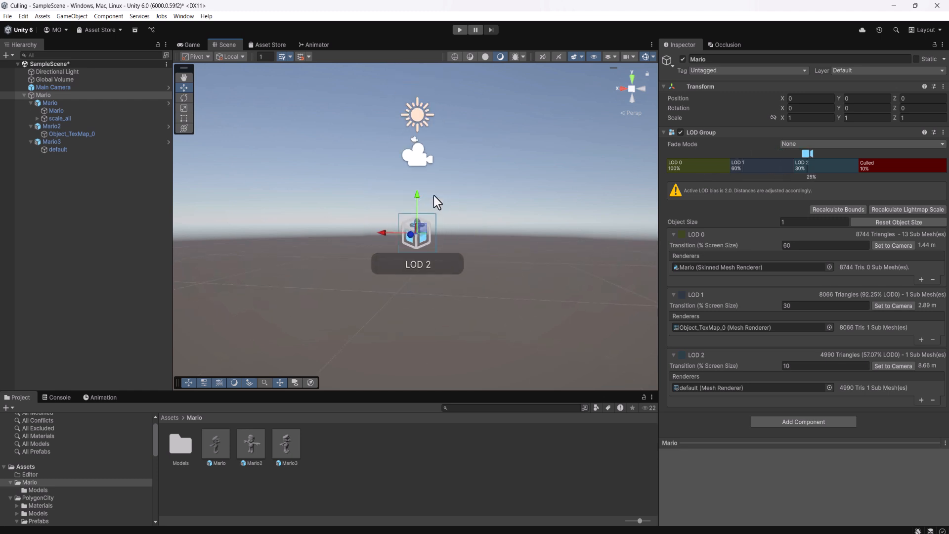
pyautogui.scroll(2, 434, 194)
pyautogui.scroll(-2, 435, 194)
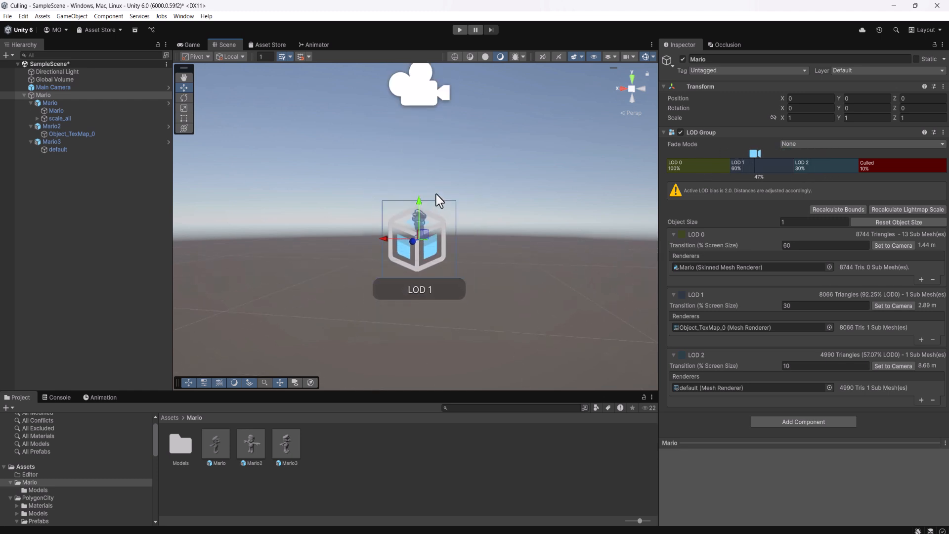
pyautogui.scroll(-2, 436, 194)
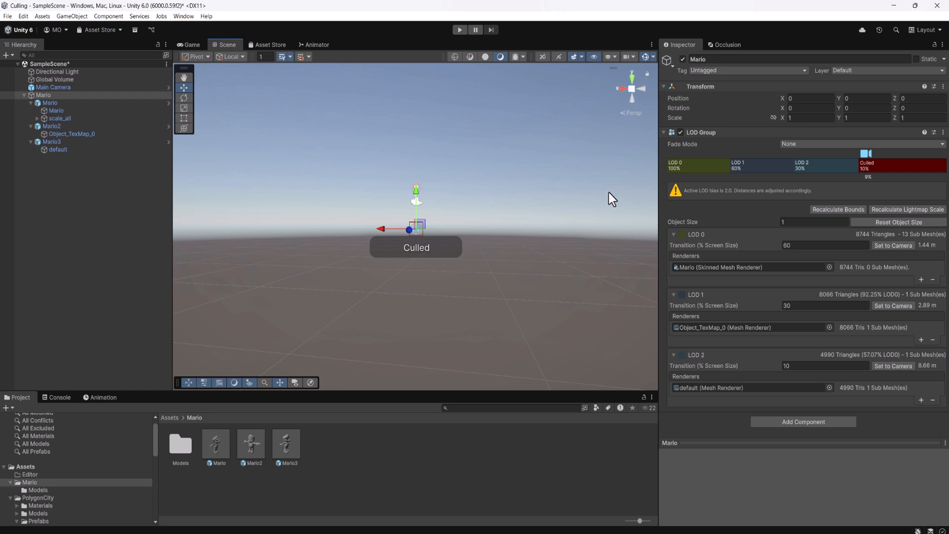
pyautogui.scroll(5, 532, 184)
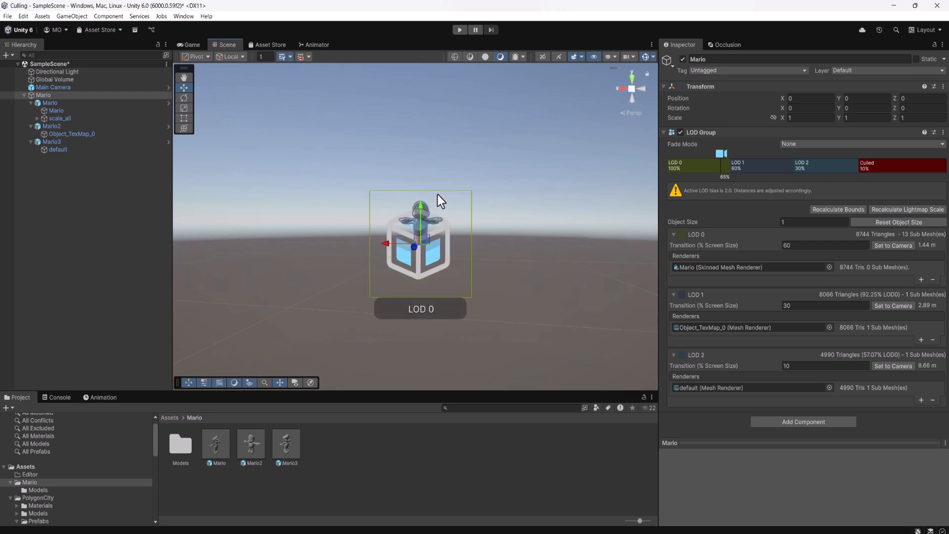
pyautogui.scroll(3, 439, 196)
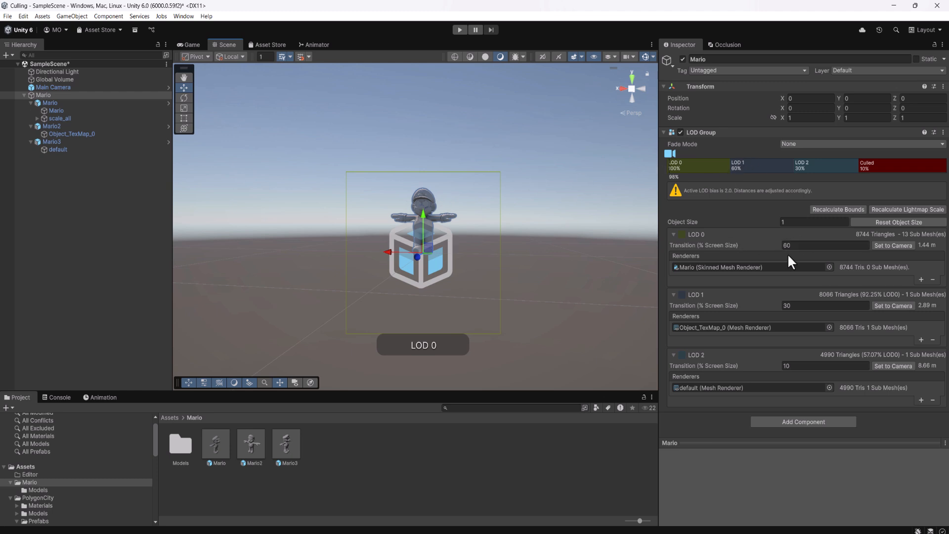
# Adjust the LOD transition thresholds to about 43% for LOD 0, 17% for LOD 1 and 0.8% for LOD 2.
pyautogui.click(795, 306)
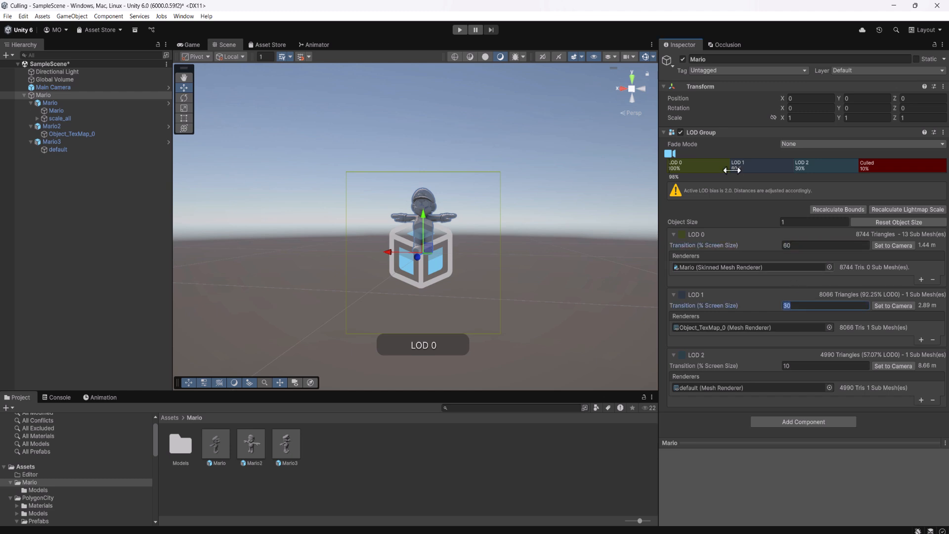
pyautogui.moveTo(731, 170); pyautogui.dragTo(855, 167)
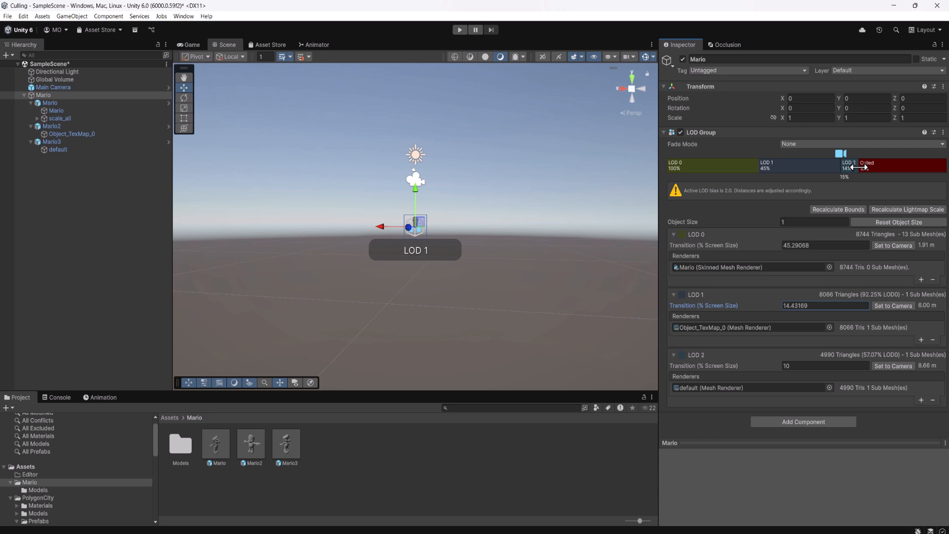
pyautogui.moveTo(857, 168); pyautogui.dragTo(941, 161)
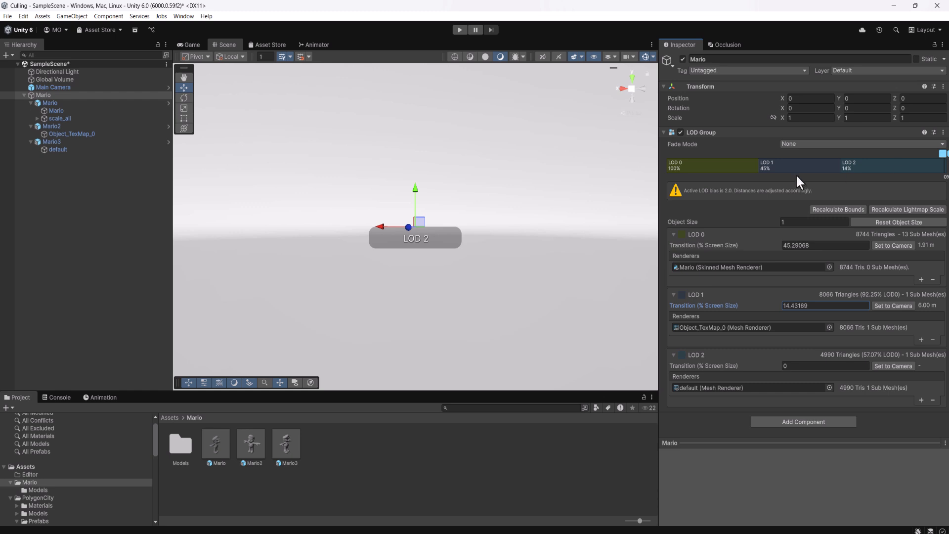
pyautogui.scroll(3, 437, 211)
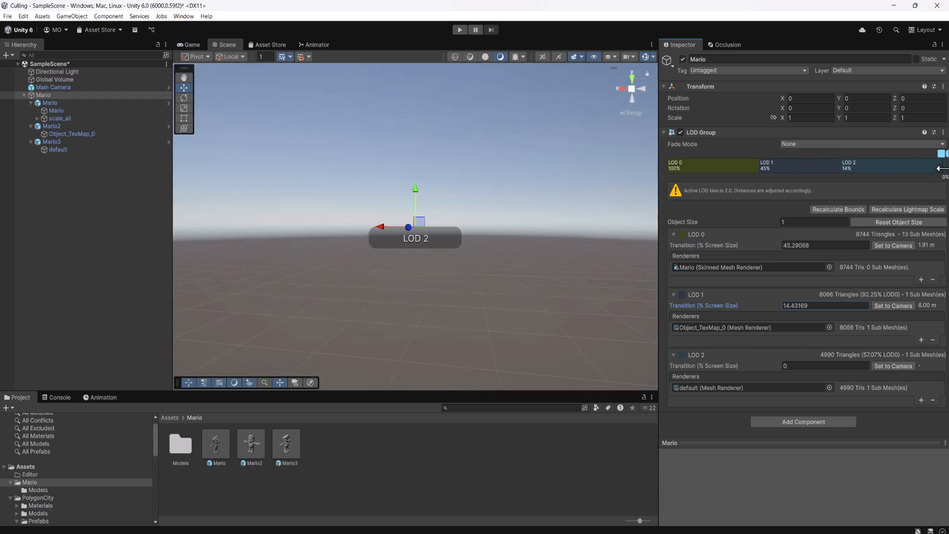
pyautogui.moveTo(943, 167); pyautogui.dragTo(922, 165)
pyautogui.moveTo(848, 171); pyautogui.dragTo(808, 159)
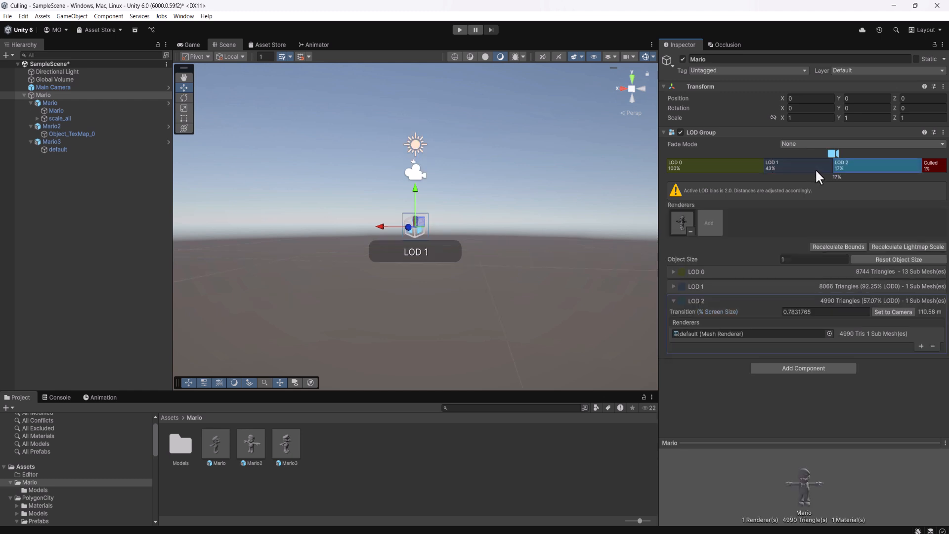
# Review the settings and renderers of each LOD level in the LOD Group one by one.
pyautogui.click(811, 170)
pyautogui.click(870, 168)
pyautogui.click(784, 170)
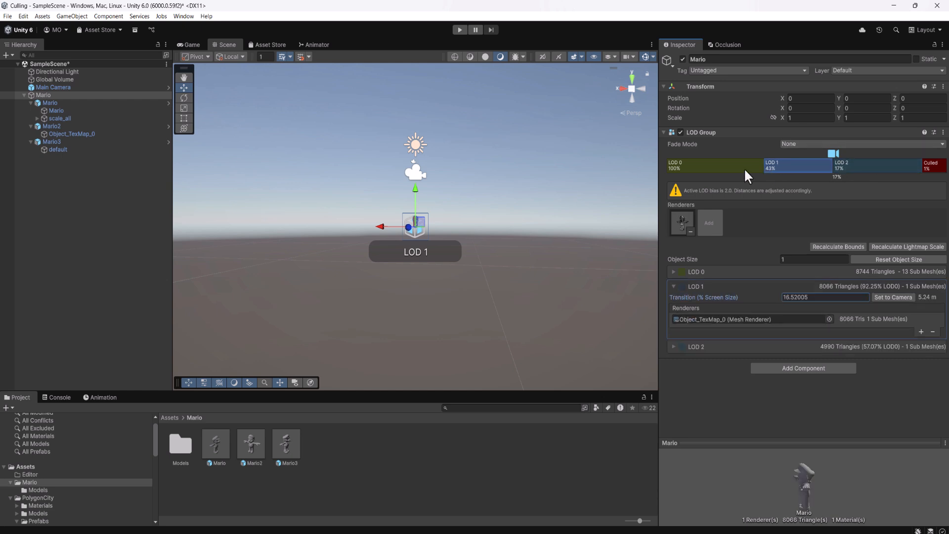
pyautogui.click(743, 168)
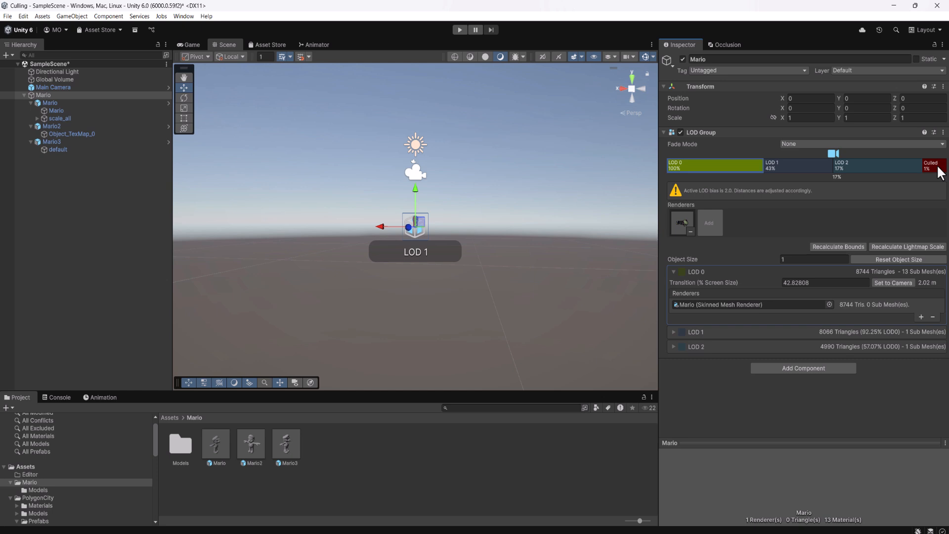
pyautogui.click(765, 173)
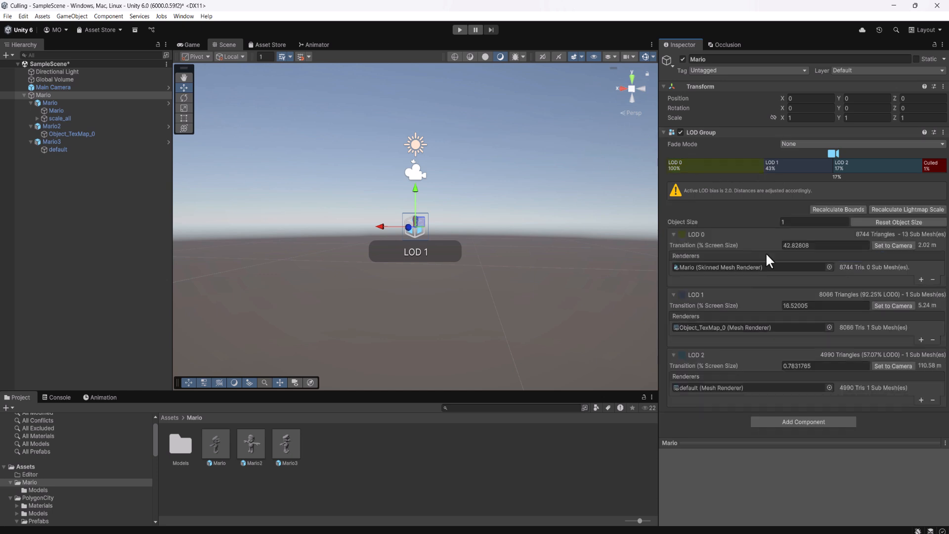
# Delete the Mario3 child from the Mario parent object.
pyautogui.click(97, 142)
pyautogui.press('Delete')
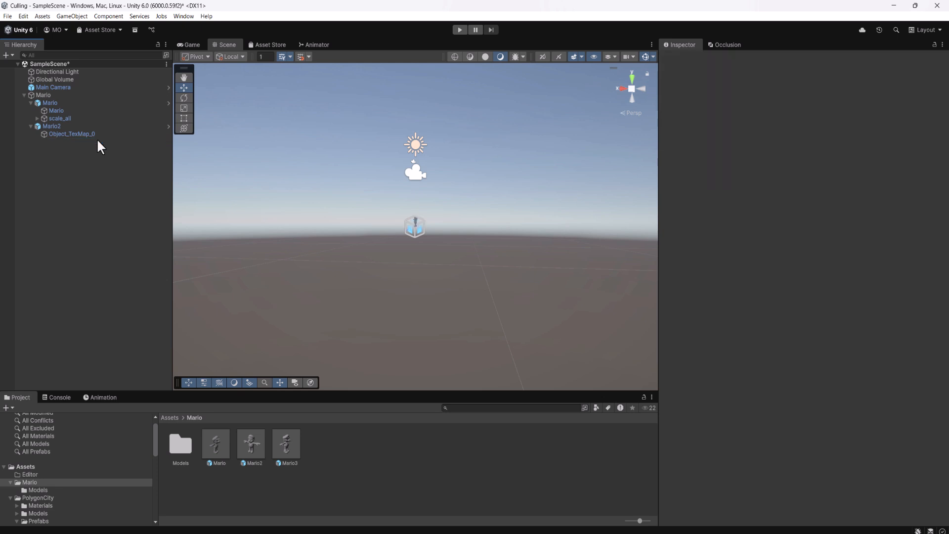
# Add the MarioHighPoly model from the Mario Models folder as a child of the parent Mario object.
pyautogui.click(70, 95)
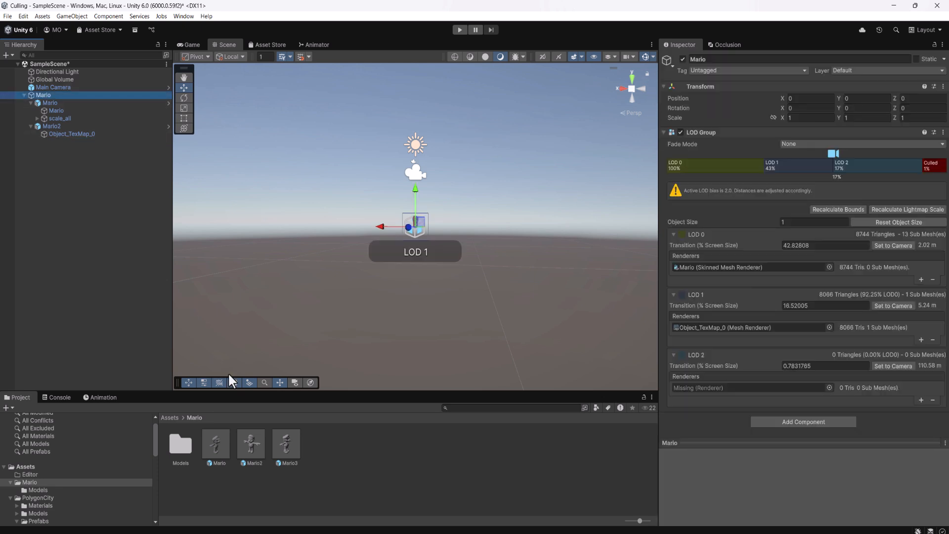
pyautogui.doubleClick(181, 445)
pyautogui.moveTo(289, 442); pyautogui.dragTo(61, 94)
pyautogui.click(69, 95)
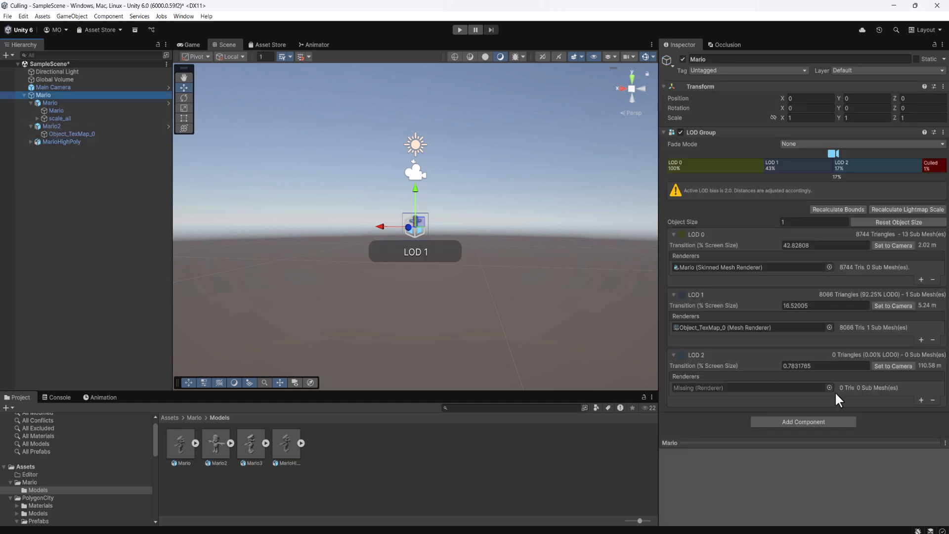
# Assign MarioHighPoly's Cap__CapMT, CapHair__HairMT and CapHair__HairPartsMT meshes as LOD 2 renderers, and add a fourth renderer slot.
pyautogui.click(30, 143)
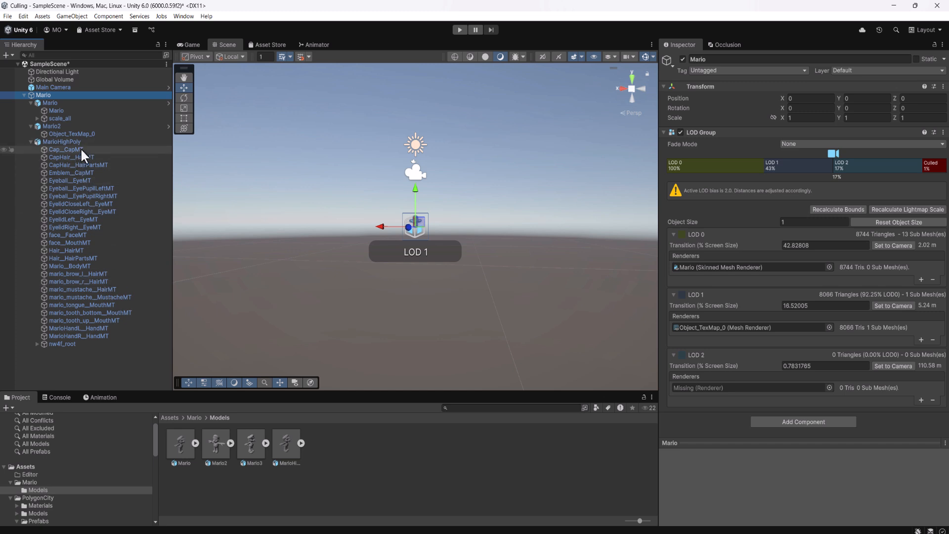
pyautogui.click(922, 400)
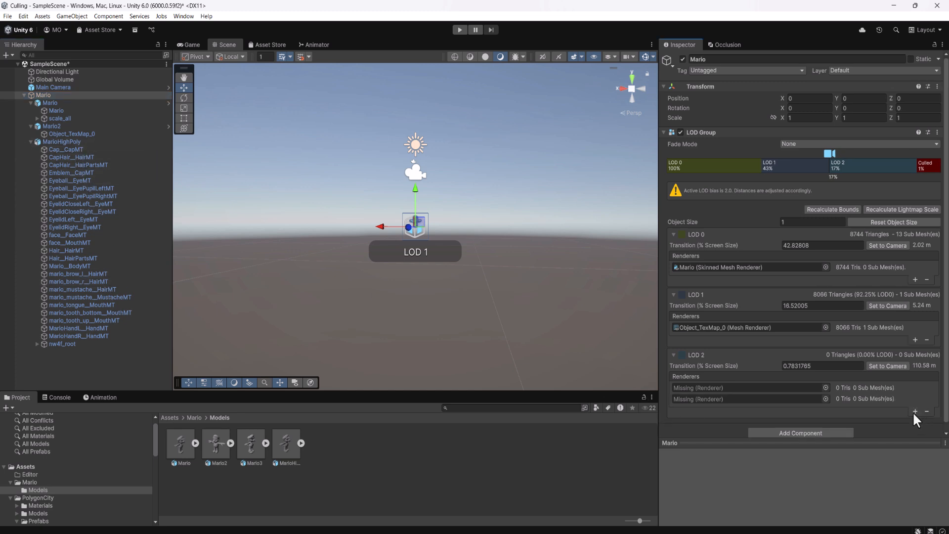
pyautogui.click(914, 411)
pyautogui.moveTo(65, 149); pyautogui.dragTo(739, 388)
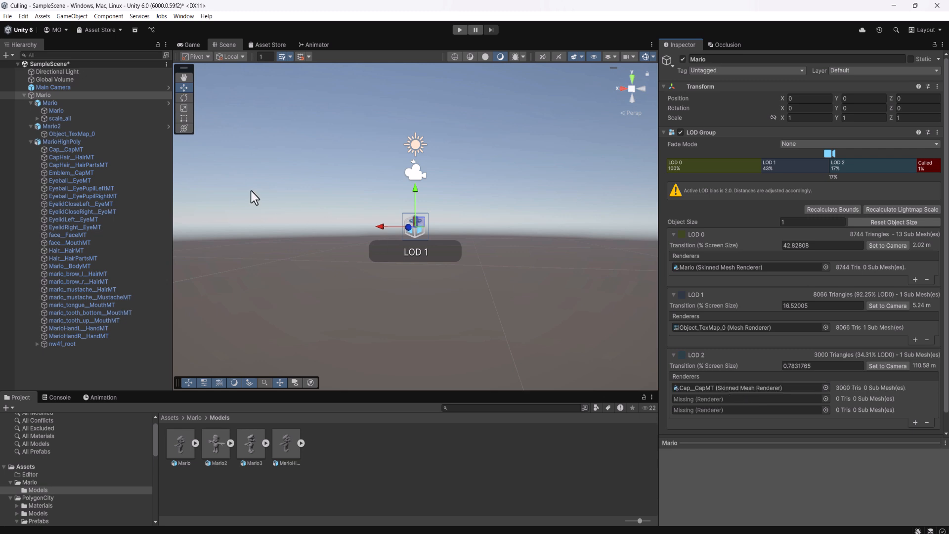
pyautogui.moveTo(102, 156); pyautogui.dragTo(756, 398)
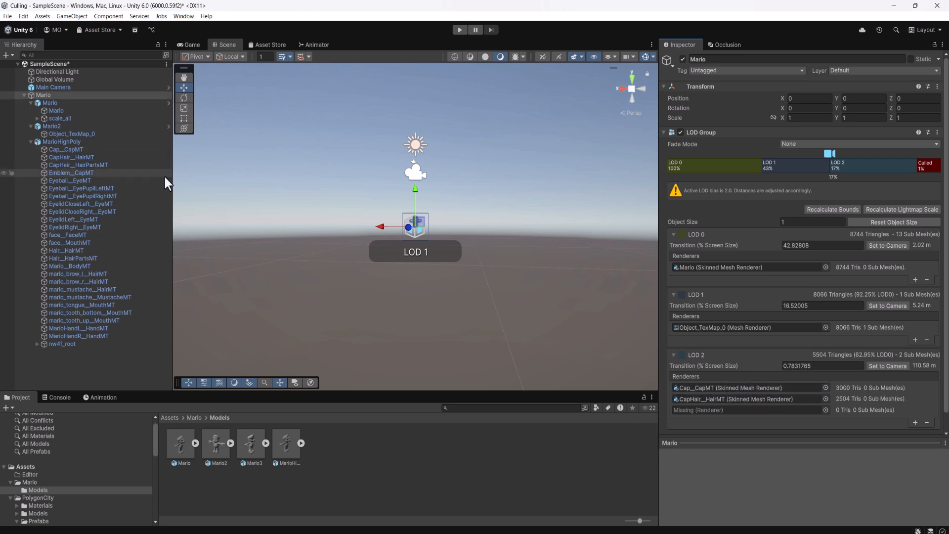
pyautogui.moveTo(117, 165); pyautogui.dragTo(738, 408)
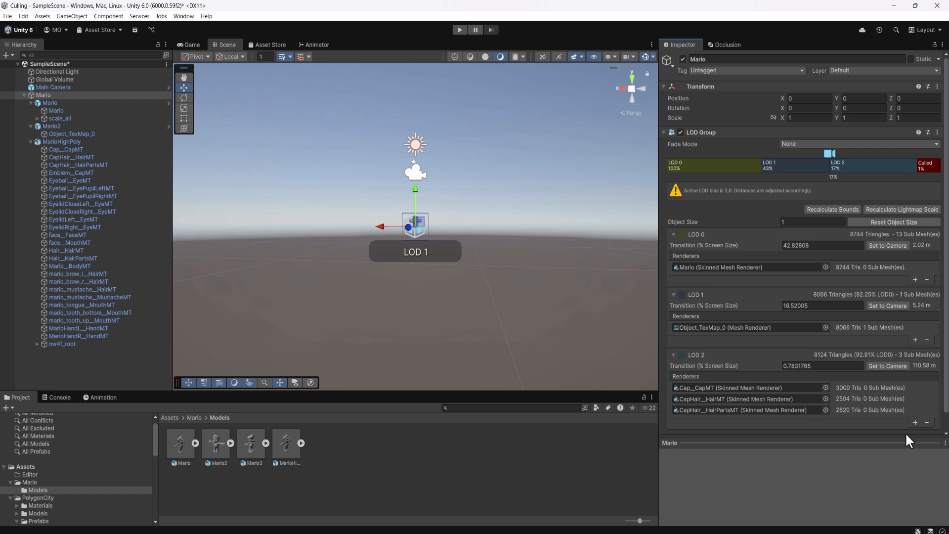
pyautogui.click(915, 422)
pyautogui.scroll(-1, 915, 423)
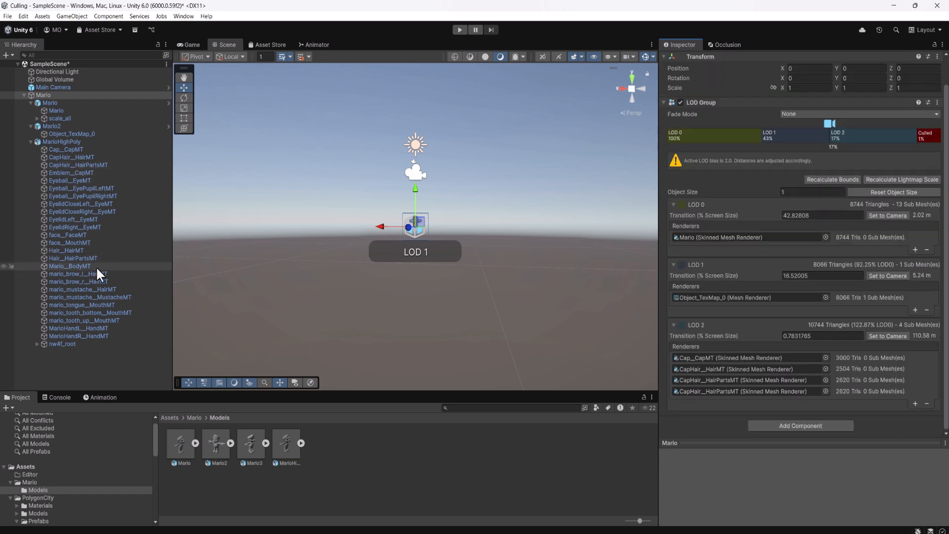